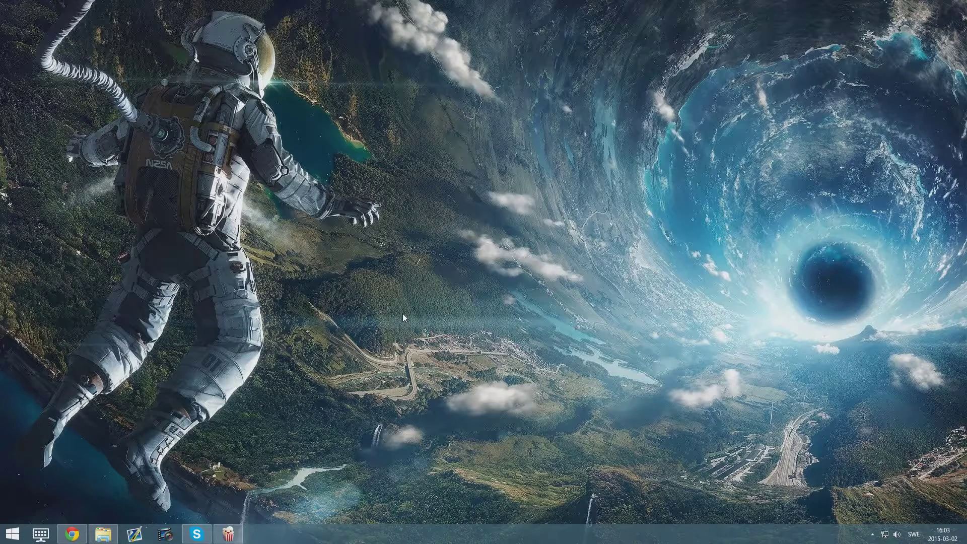
Step: Restore Chrome from the taskbar to show the SVP download page
left_click(72, 533)
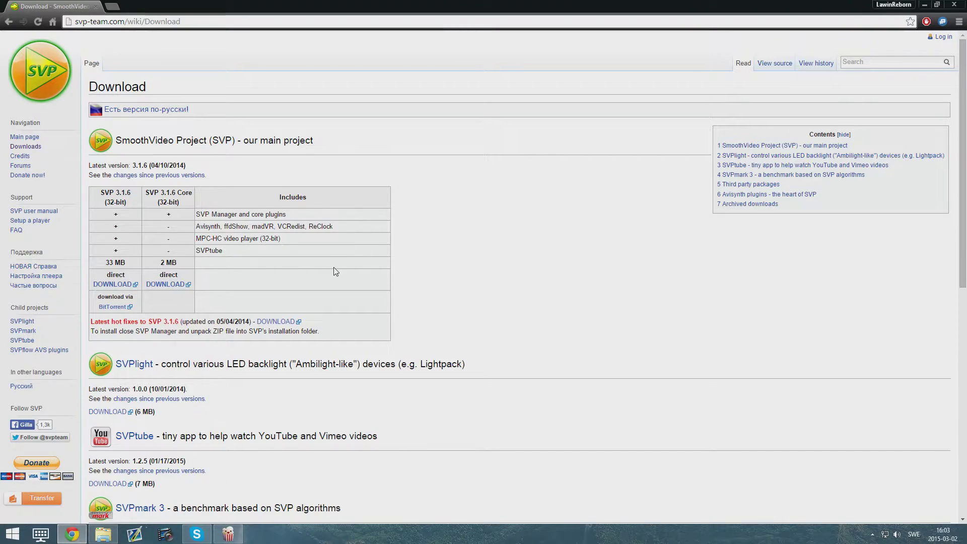
Step: Try Windows Search, then open SVP's Active profile settings from the tray over Popcorn Time
key("super+s")
type("wi")
key("BackSpace")
key("BackSpace")
type("classic")
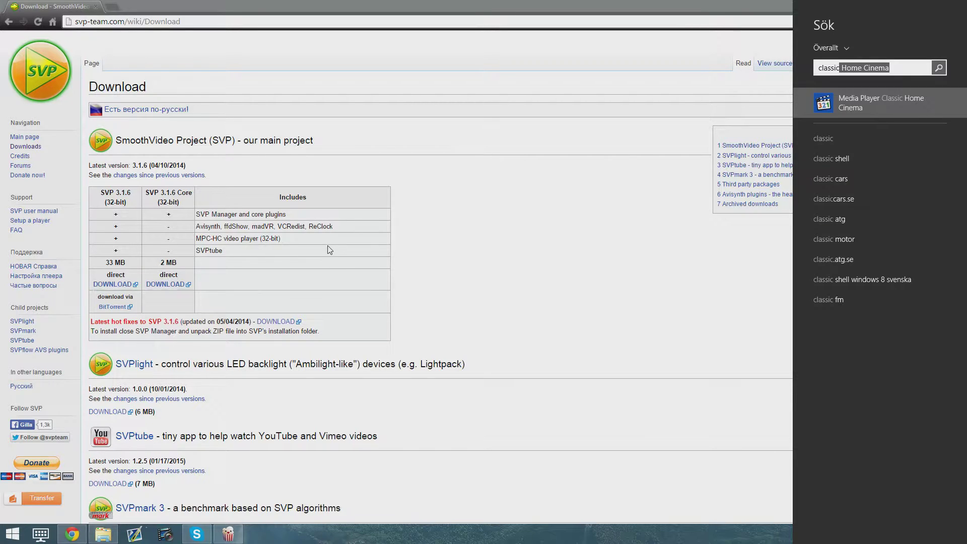
left_click(328, 249)
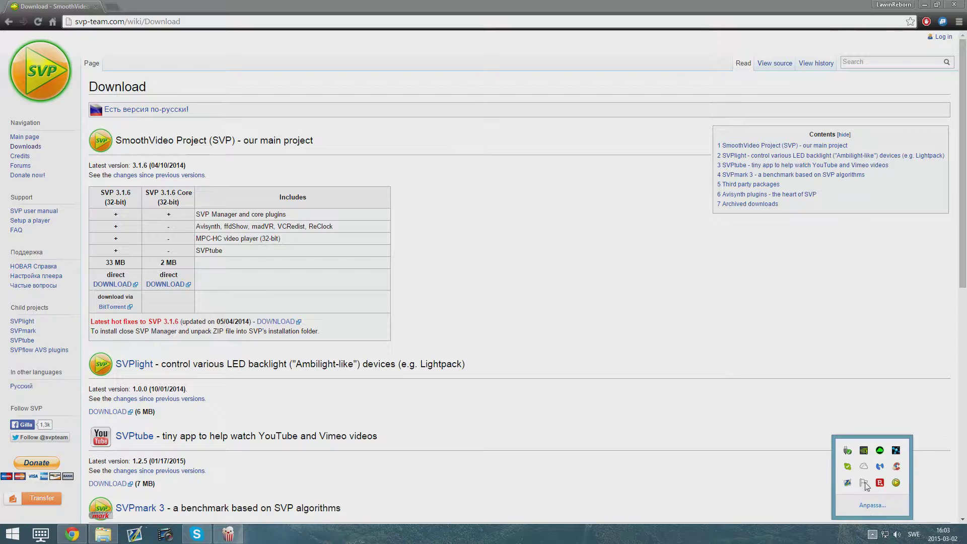
left_click(895, 483)
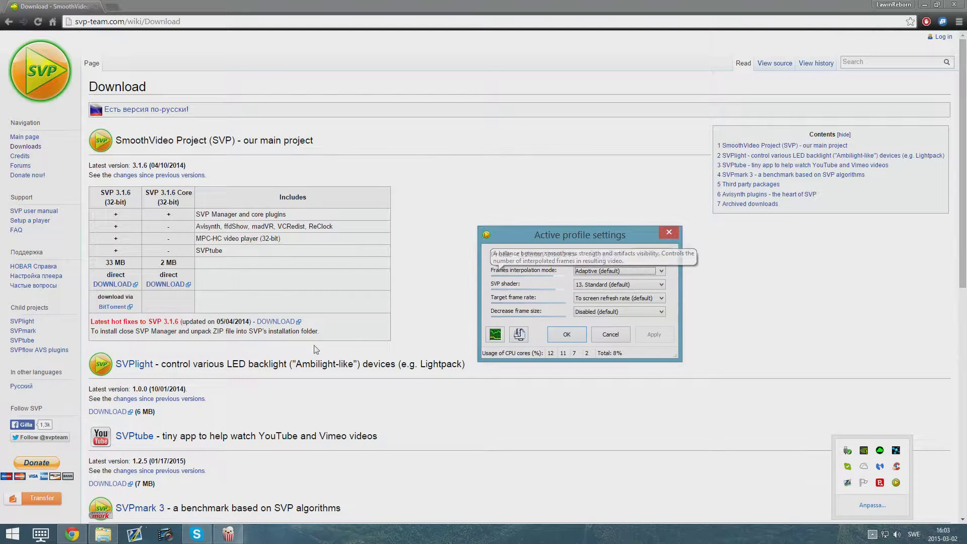
left_click(228, 534)
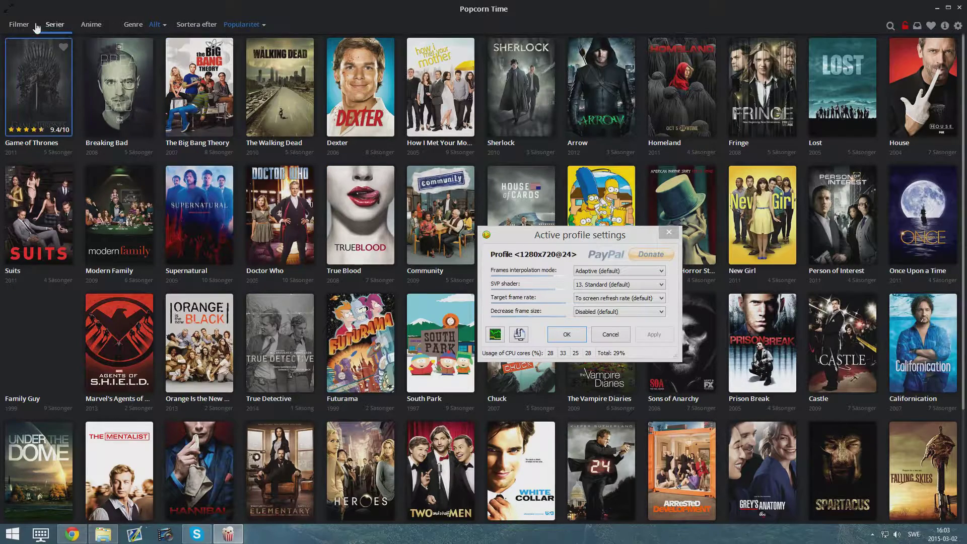
Step: Stream The Walking Dead season 5 episode 8 'Coda' to MPC-HC, moving the SVP dialog aside
left_click(280, 87)
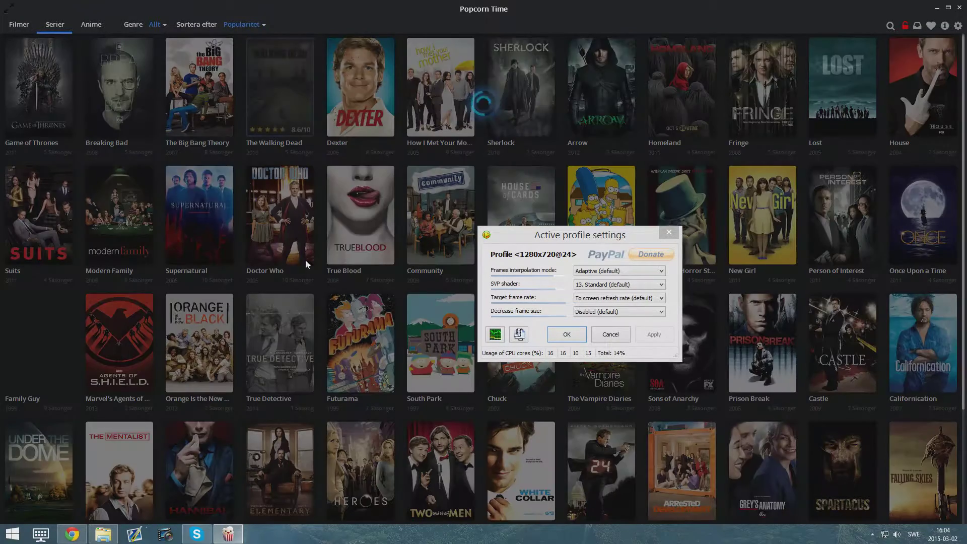
left_click_drag(605, 235, 745, 202)
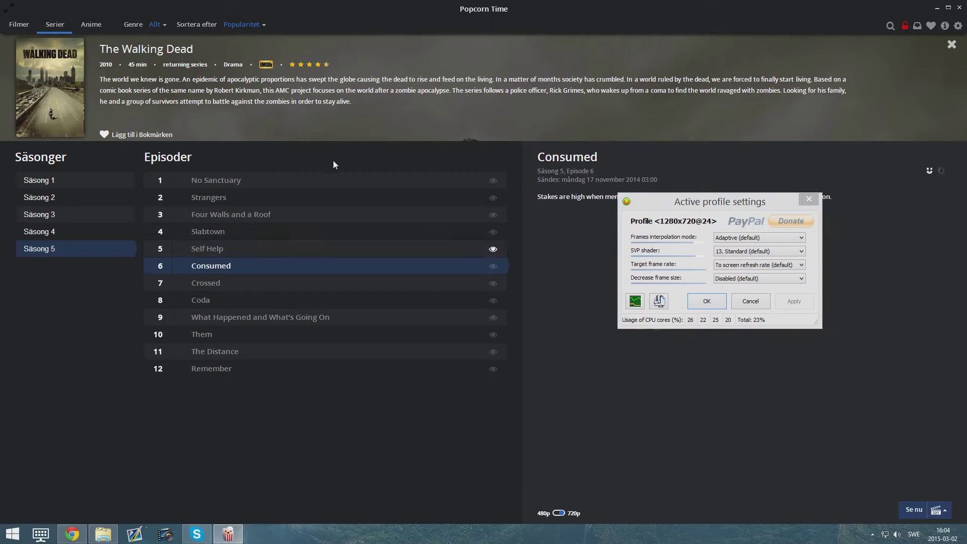
left_click(241, 304)
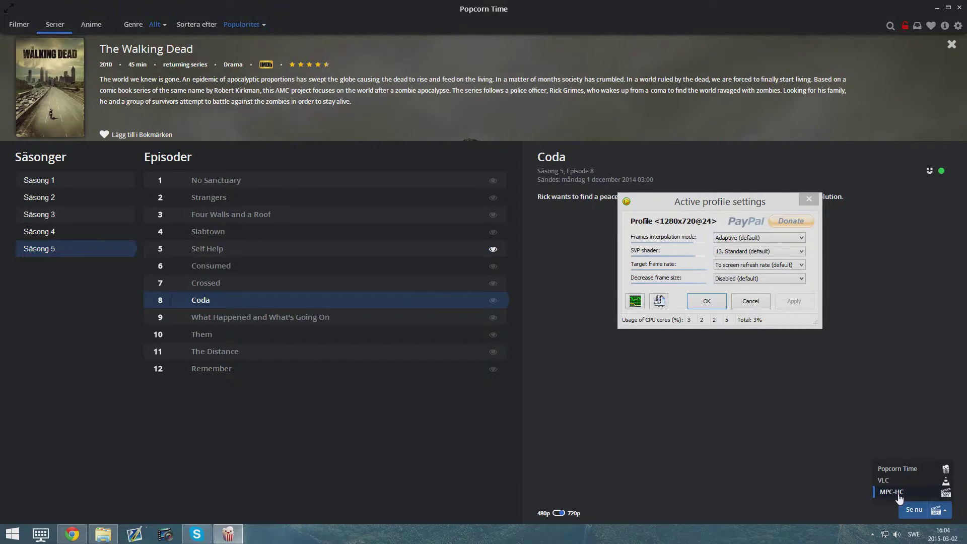
left_click(911, 509)
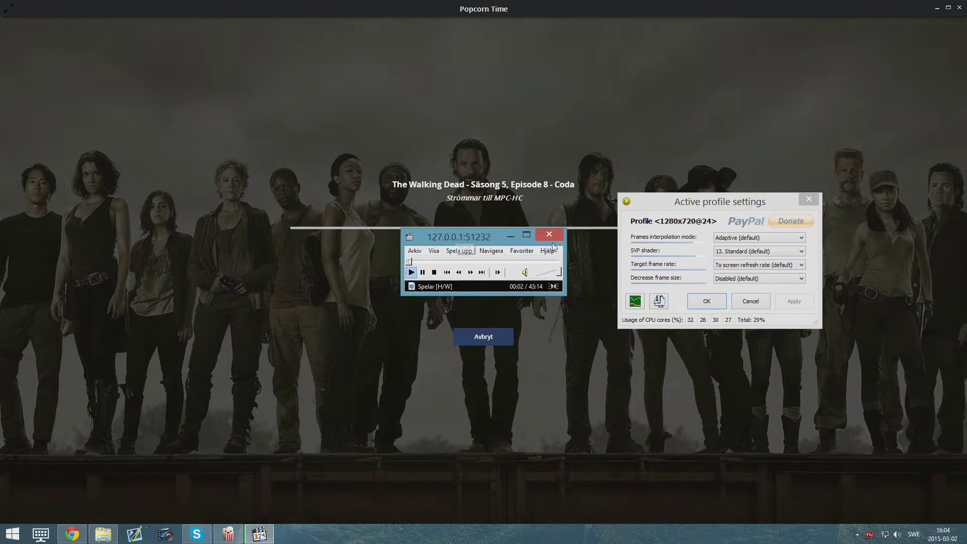
Step: Maximize and mute MPC-HC, and set SVP's Frames interpolation mode to Off
left_click(527, 236)
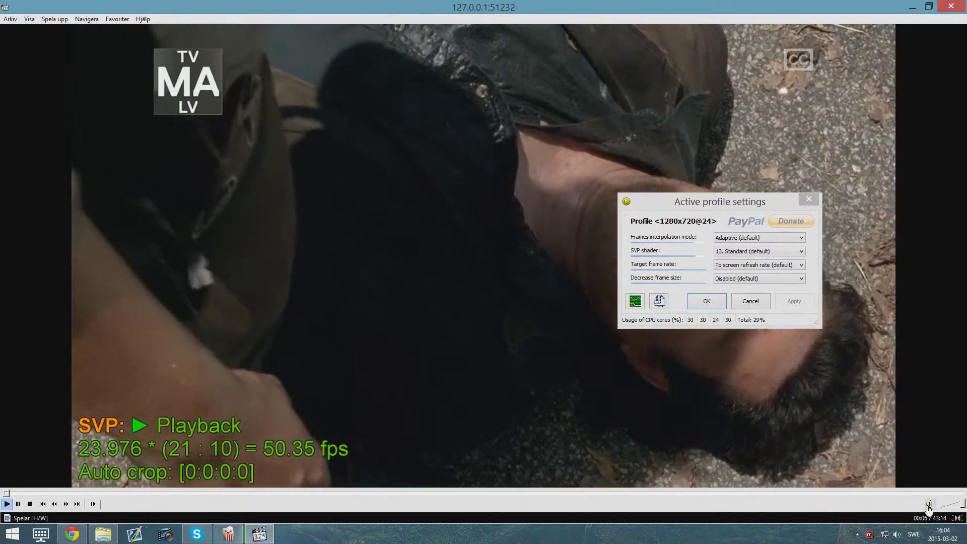
left_click(929, 503)
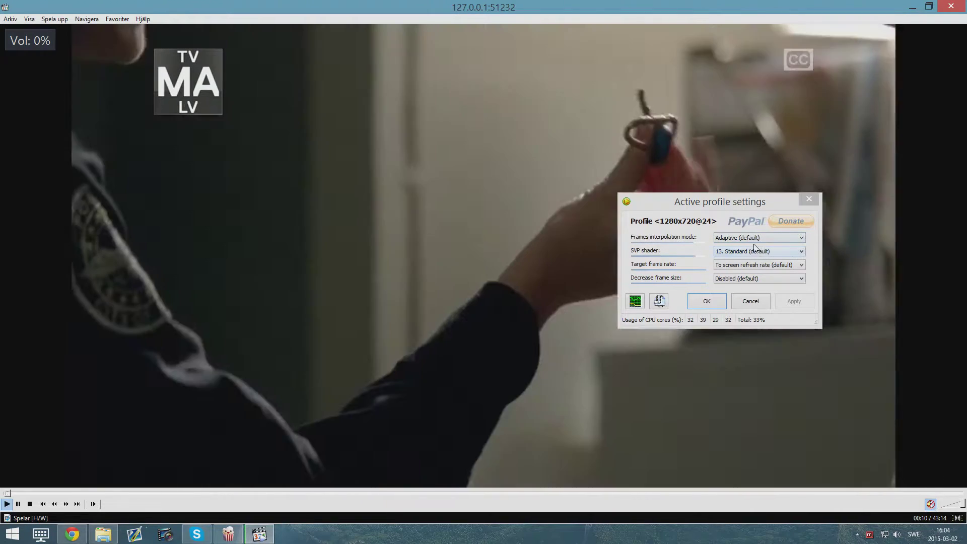
left_click(758, 237)
left_click(758, 237)
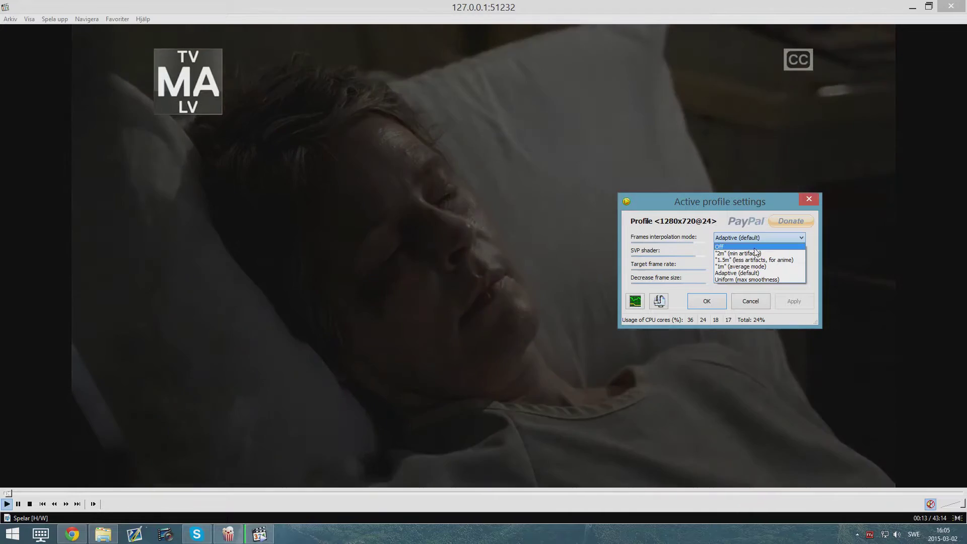
left_click(748, 246)
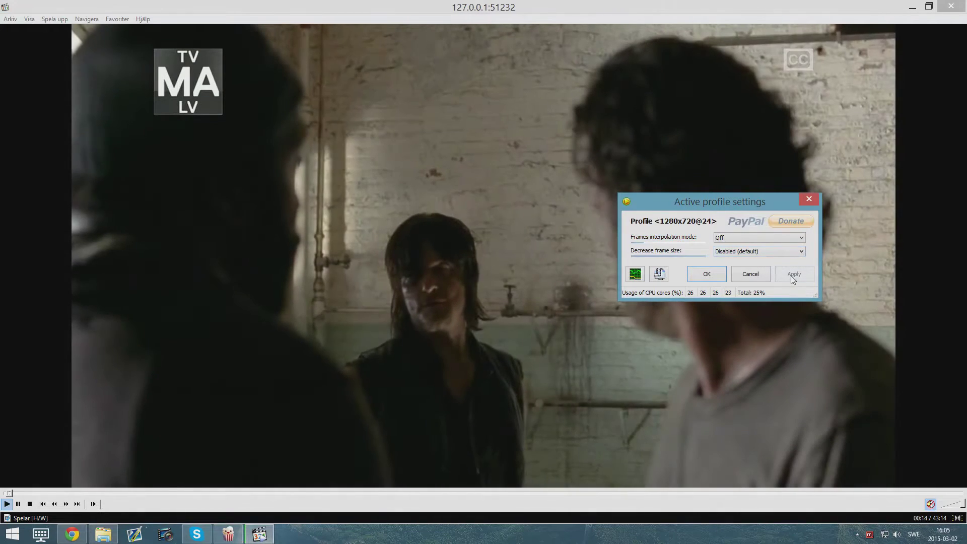
Step: Pause and resume the episode at native 23.976 fps, reopening the interpolation mode list
left_click(232, 401)
left_click(273, 329)
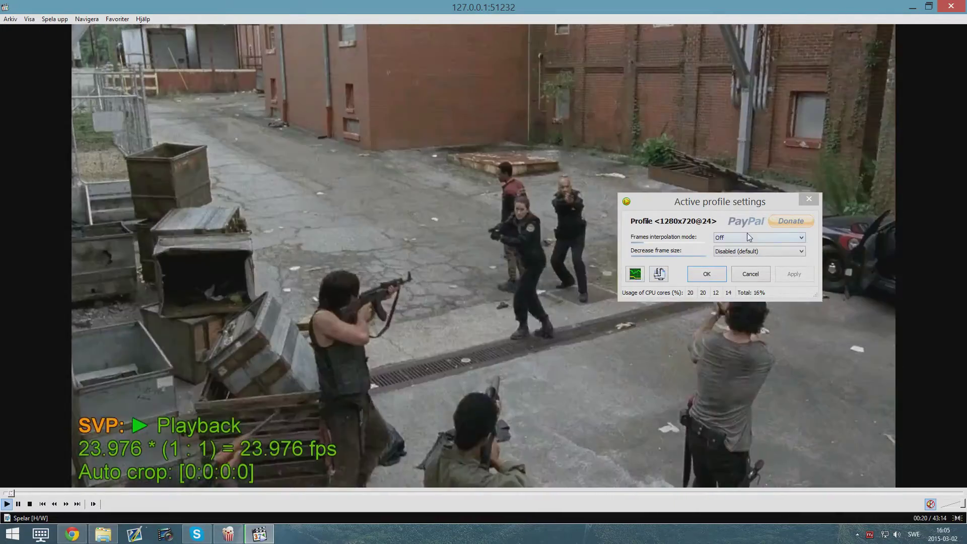
left_click(747, 236)
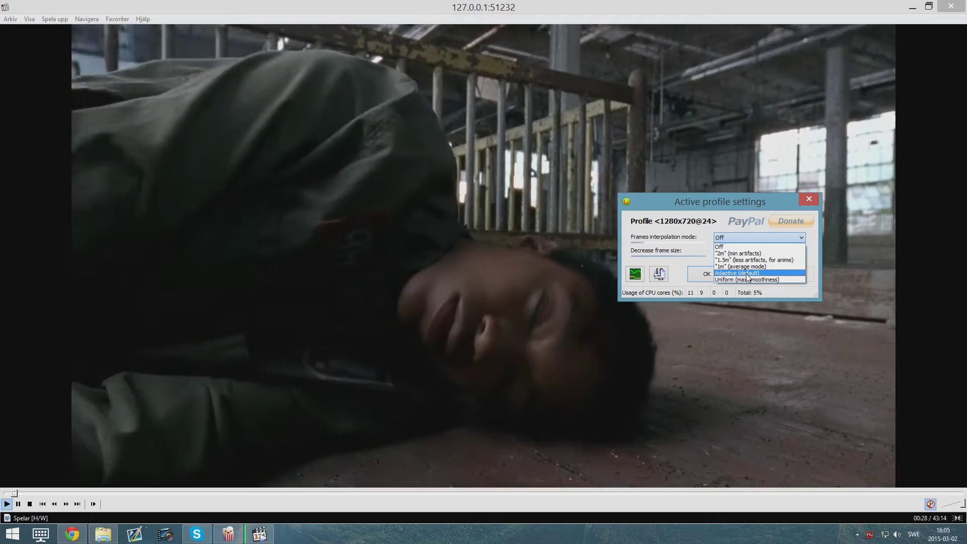
left_click(746, 273)
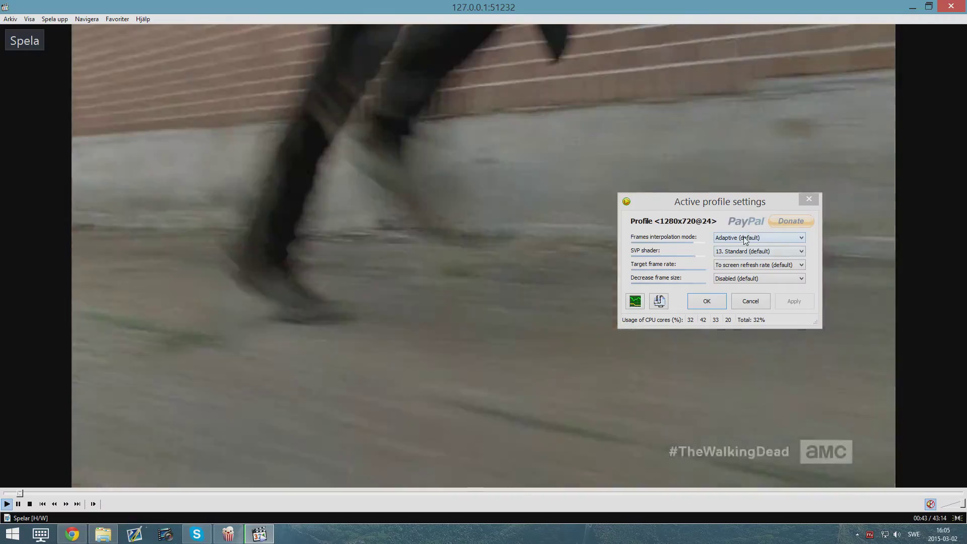
left_click(758, 237)
left_click(750, 246)
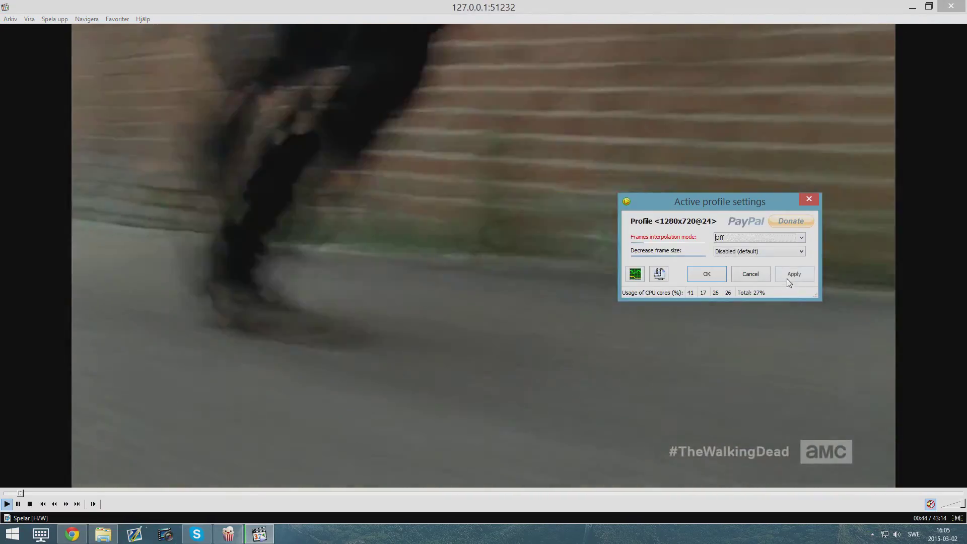